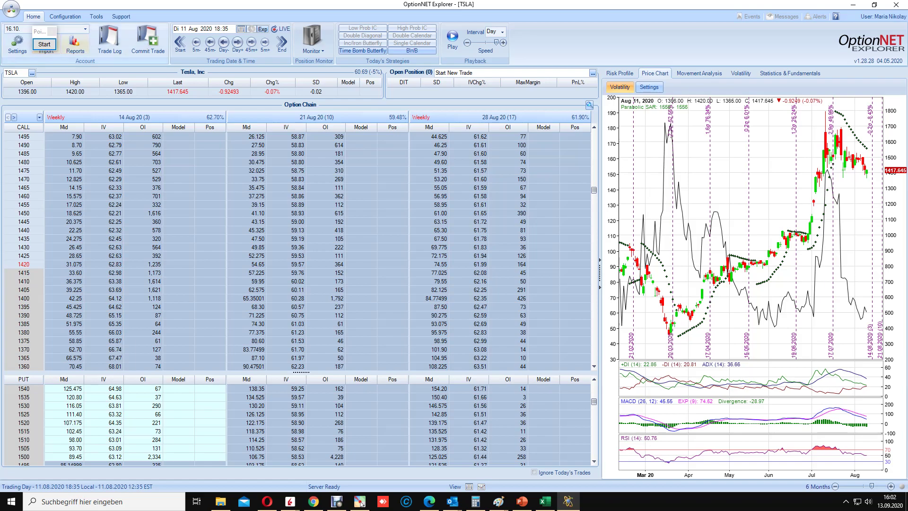
# Write "7k x 100" in black freehand over the call option chain with the screen annotation tool, add further marks, and end the annotation
pyautogui.click(44, 44)
pyautogui.click(30, 113)
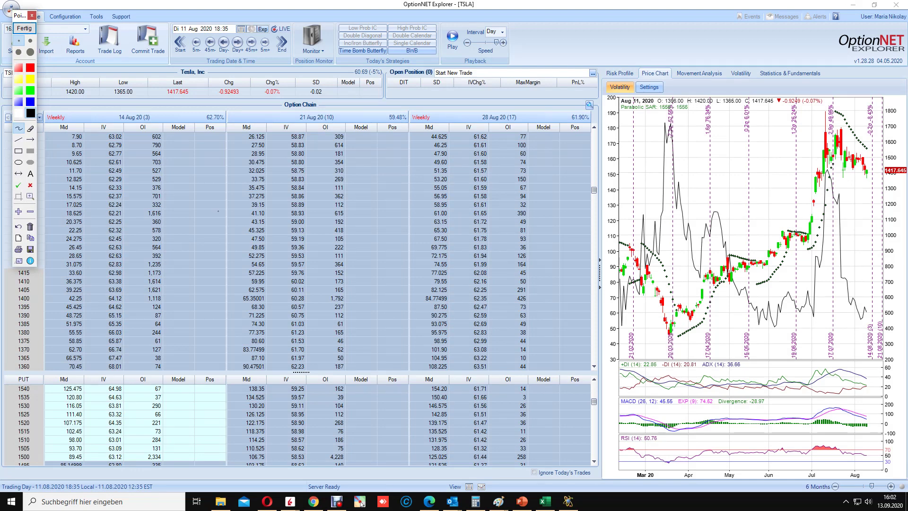
pyautogui.moveTo(192, 208)
pyautogui.mouseDown()
pyautogui.moveTo(202, 219)
pyautogui.moveTo(234, 203)
pyautogui.moveTo(242, 210)
pyautogui.moveTo(274, 200)
pyautogui.mouseUp()
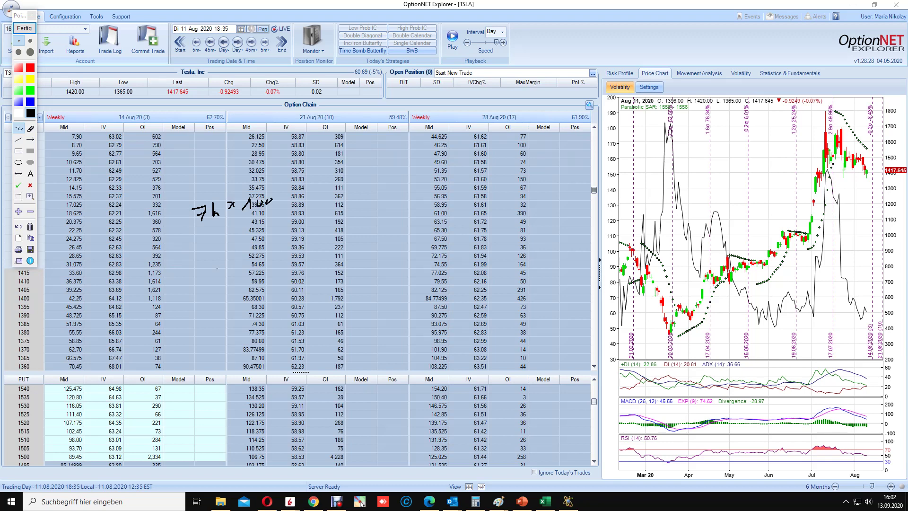
pyautogui.moveTo(199, 232)
pyautogui.mouseDown()
pyautogui.moveTo(200, 246)
pyautogui.moveTo(219, 238)
pyautogui.mouseUp()
pyautogui.moveTo(119, 94); pyautogui.dragTo(137, 93)
pyautogui.click(24, 28)
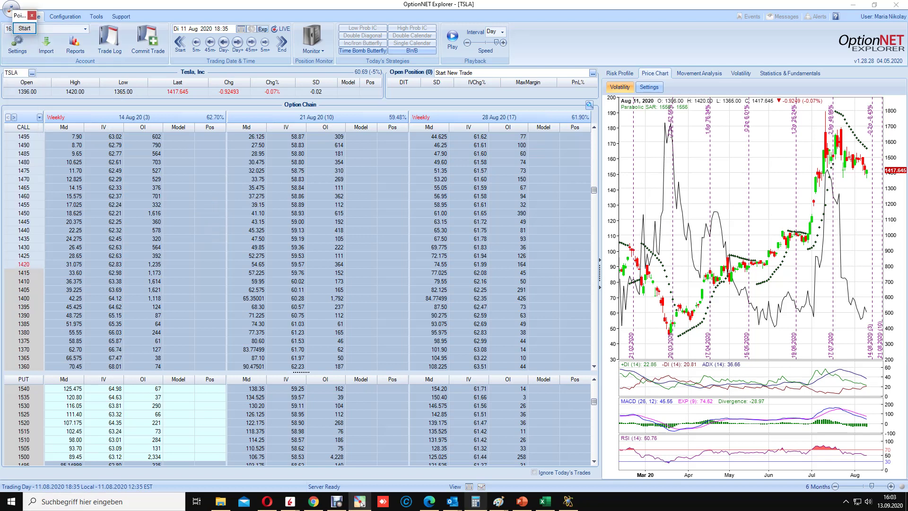
# Switch to the Windows calculator, clear its display and multiply 7 by 7000 and by 100
pyautogui.hotkey('alt', 'Tab')
pyautogui.press('Delete')
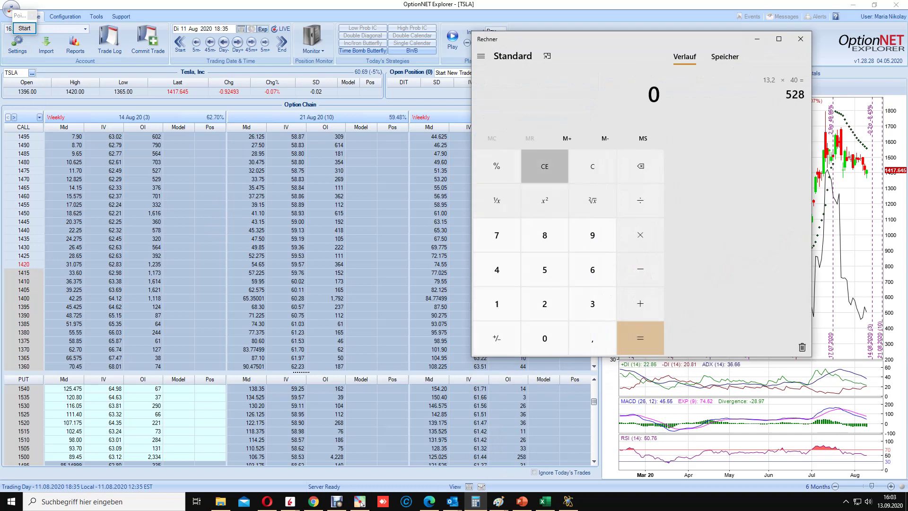
pyautogui.press('7')
pyautogui.press('*')
pyautogui.press('1')
pyautogui.press('0')
pyautogui.press('Delete')
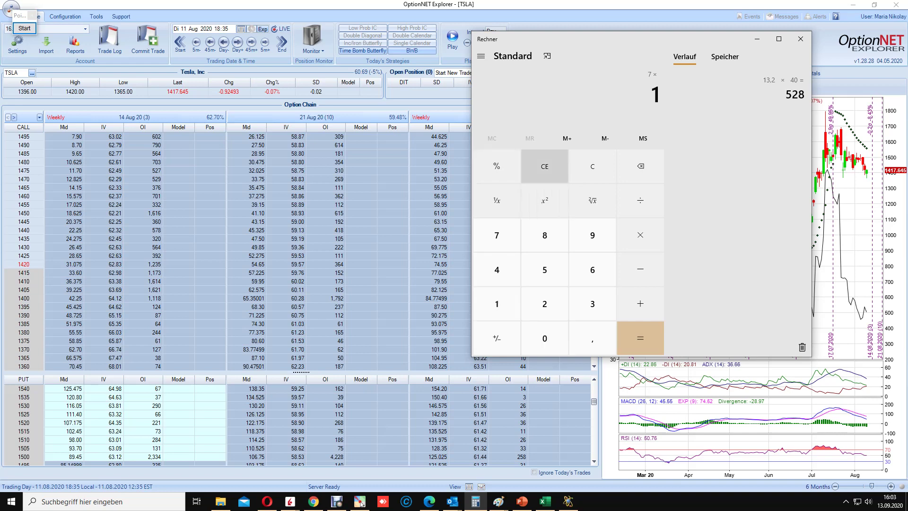
pyautogui.write('7000')
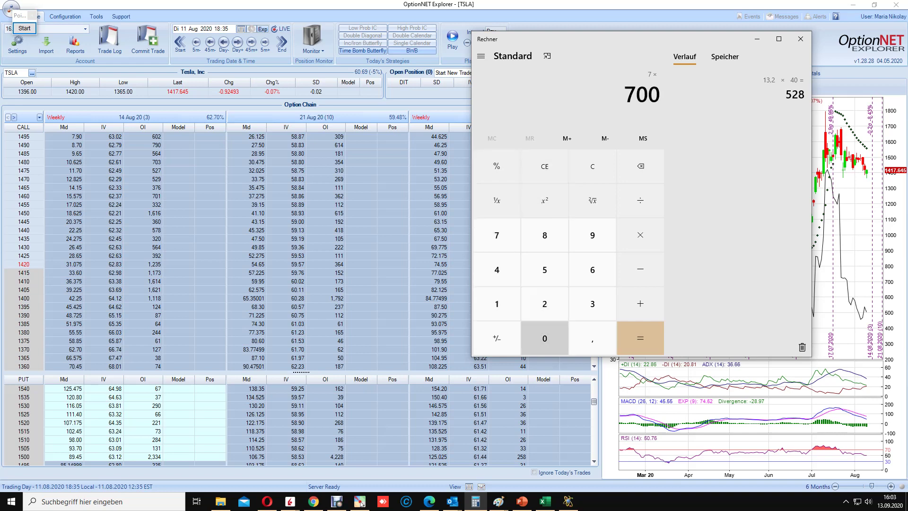
pyautogui.press('*')
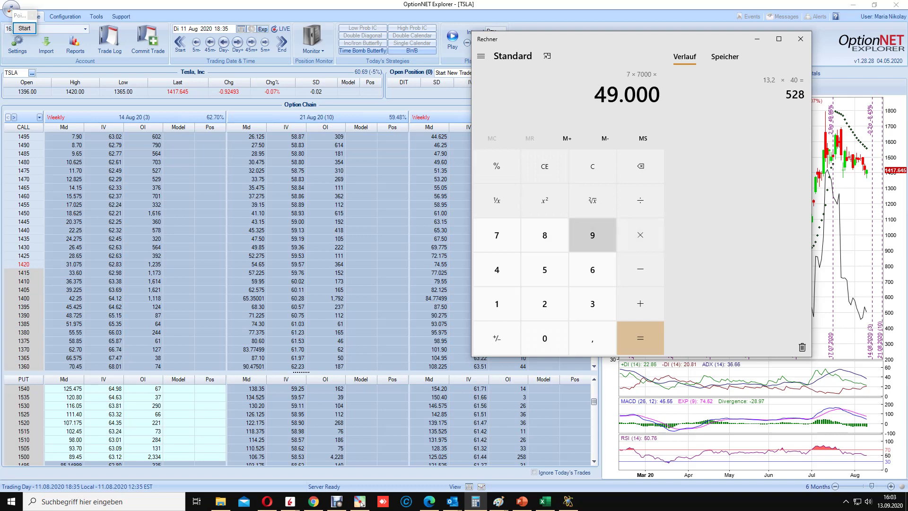
pyautogui.write('100')
pyautogui.press('Return')
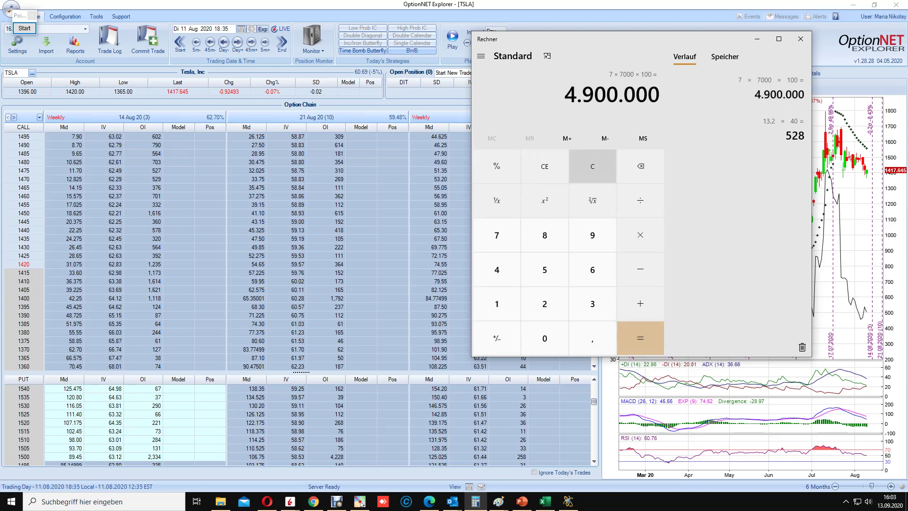
# Clear the calculator's display and multiply 7000 by 100
pyautogui.press('Delete')
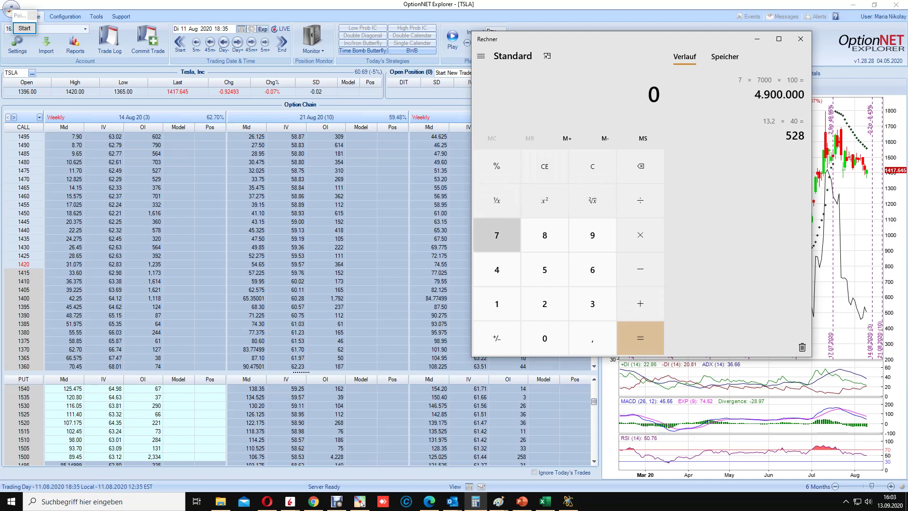
pyautogui.write('7000')
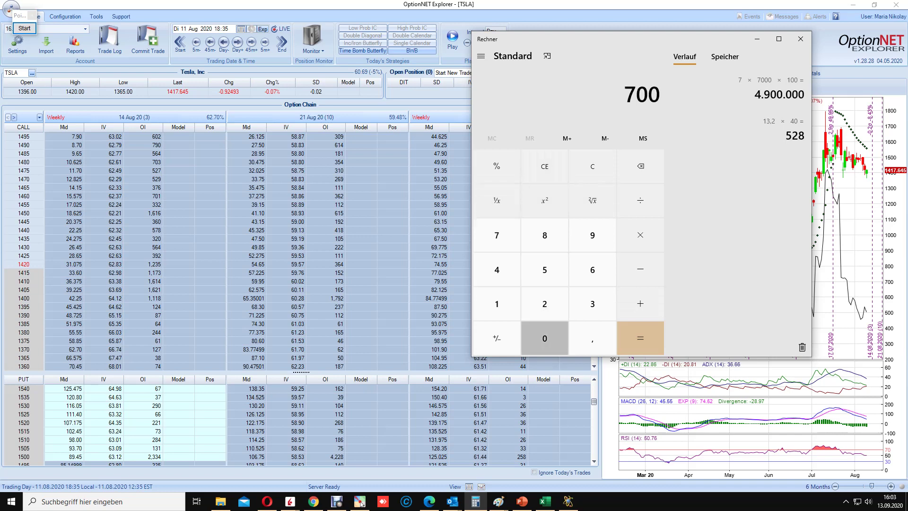
pyautogui.press('*')
pyautogui.write('1')
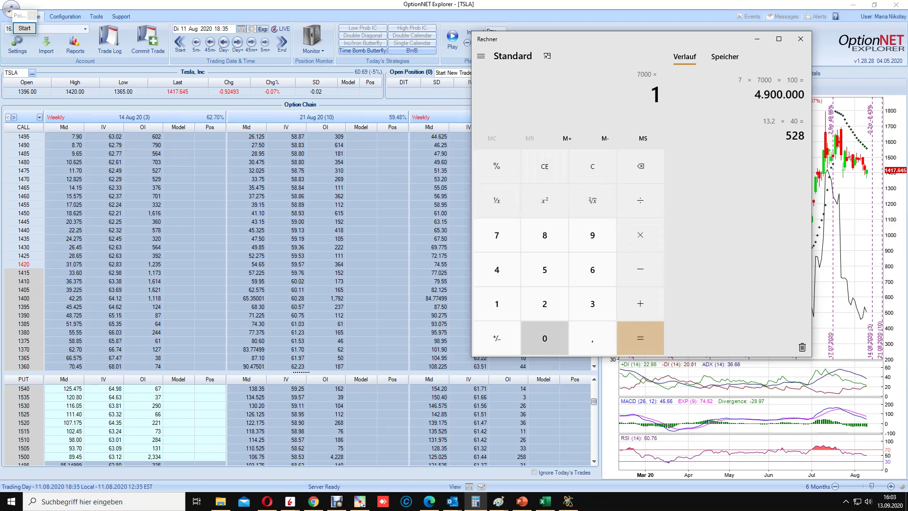
pyautogui.write('00')
pyautogui.press('Return')
pyautogui.hotkey('ctrl', 'c')
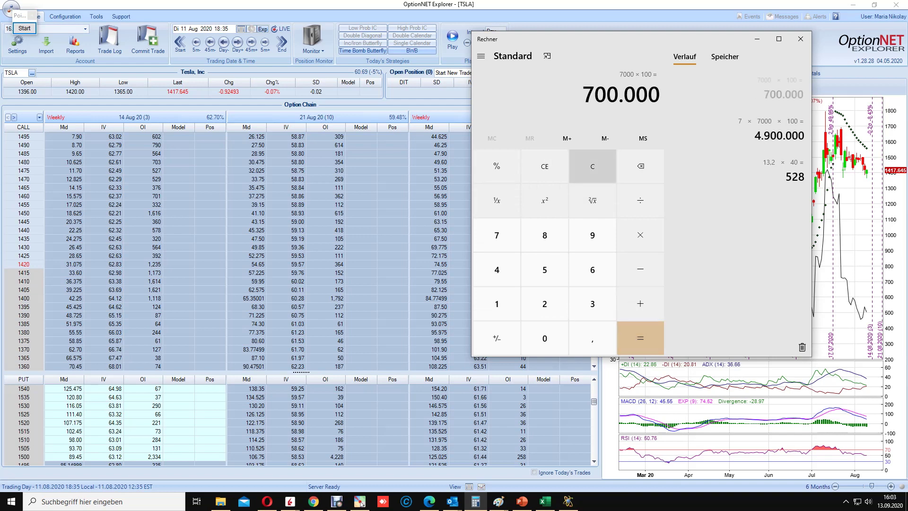
pyautogui.hotkey('ctrl', 'c')
# Multiply the share count in the calculator by a share price of 1400
pyautogui.press('*')
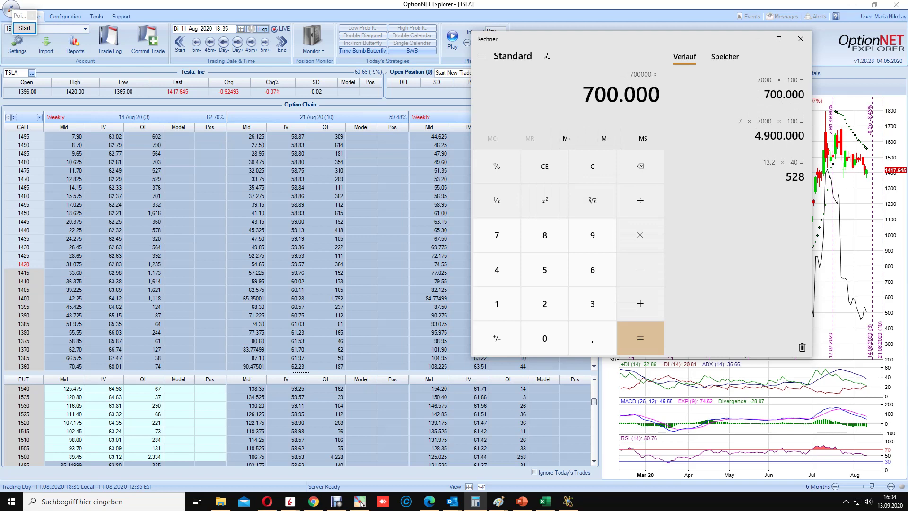
pyautogui.press('1')
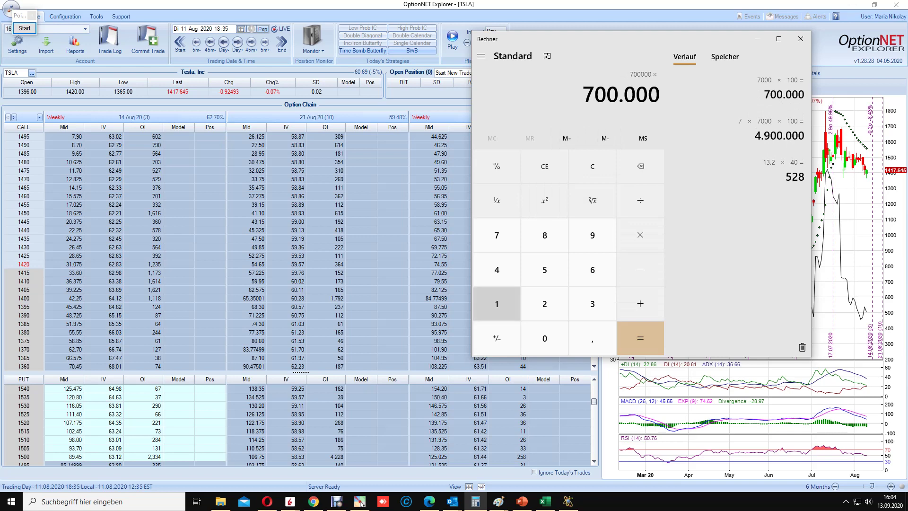
pyautogui.write('4')
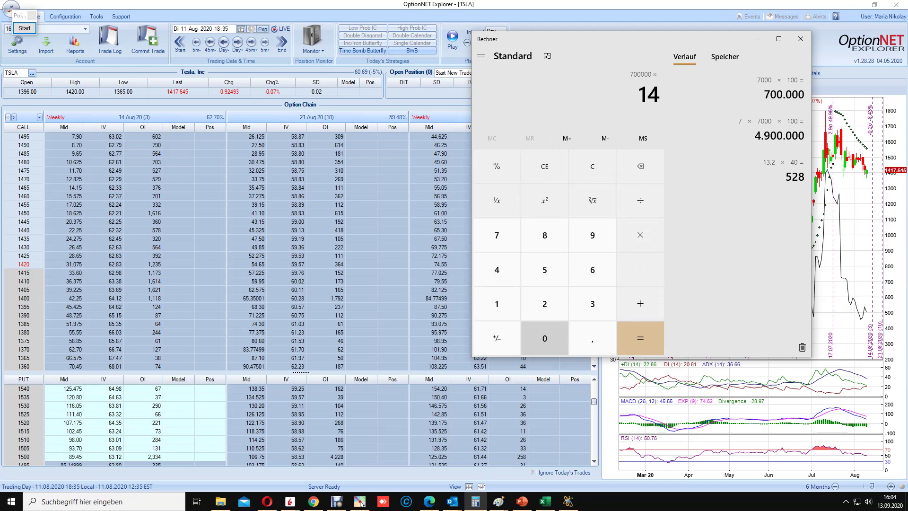
pyautogui.write('00')
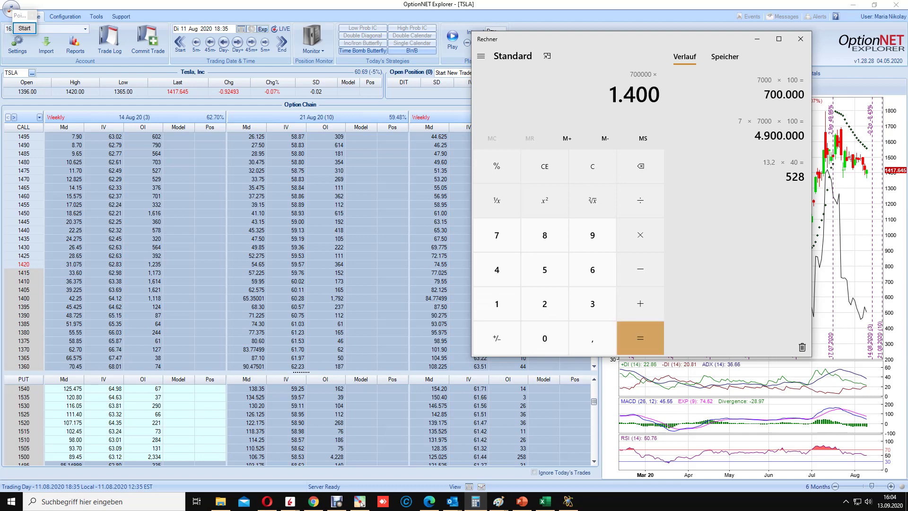
pyautogui.press('Return')
pyautogui.hotkey('ctrl', 'c')
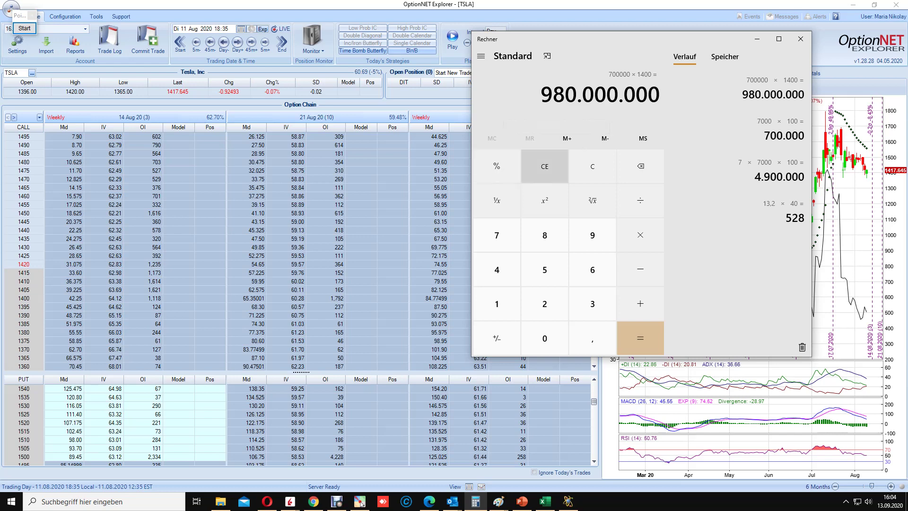
# Clear the last product and calculate 7000 × 100 again
pyautogui.click(544, 166)
pyautogui.write('70')
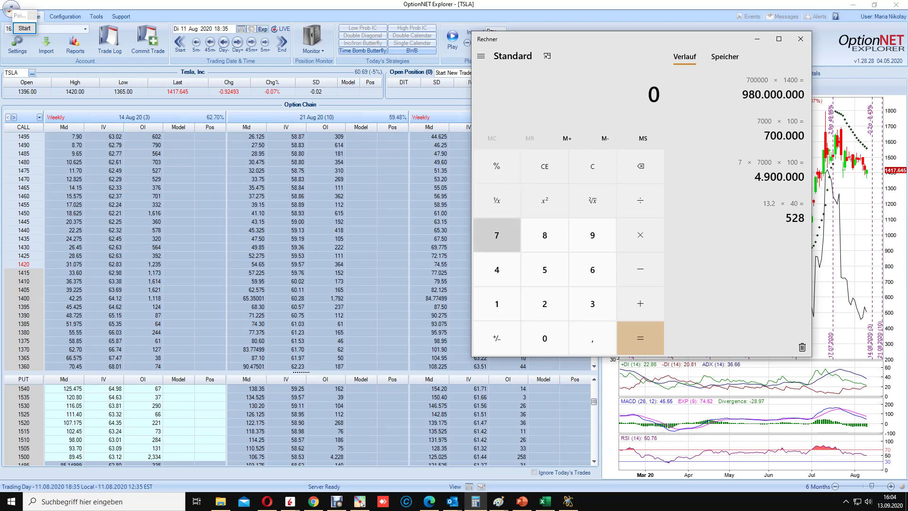
pyautogui.write('00')
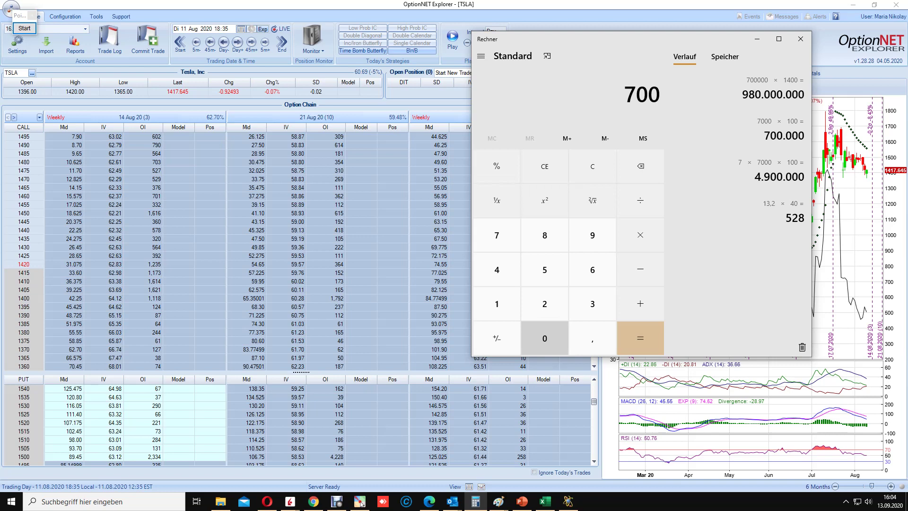
pyautogui.write('*')
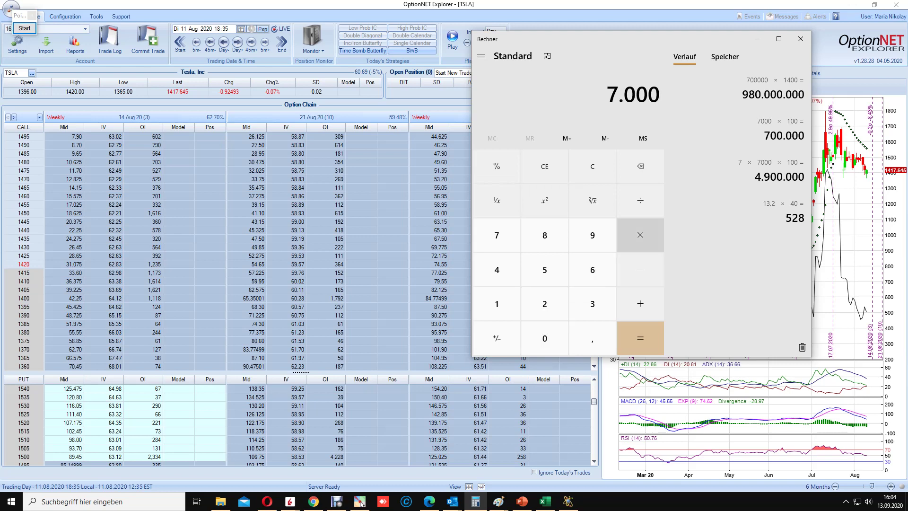
pyautogui.write('100')
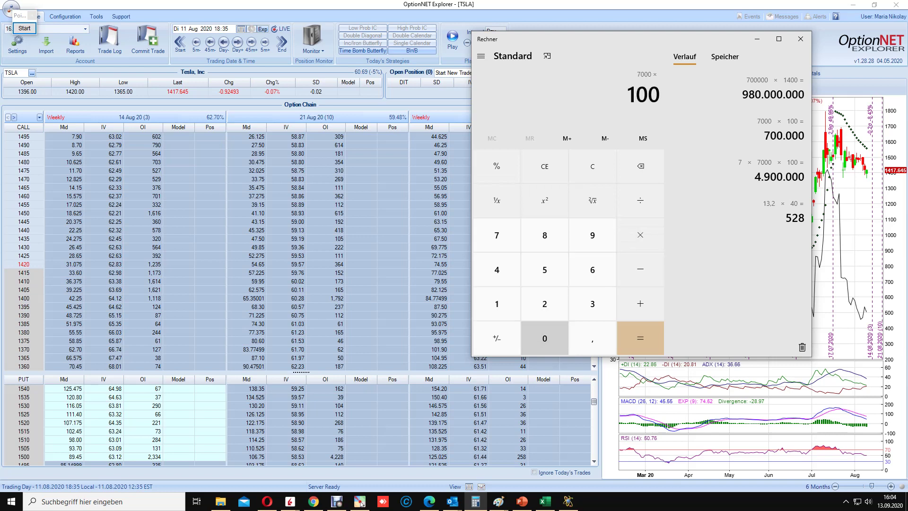
pyautogui.press('Return')
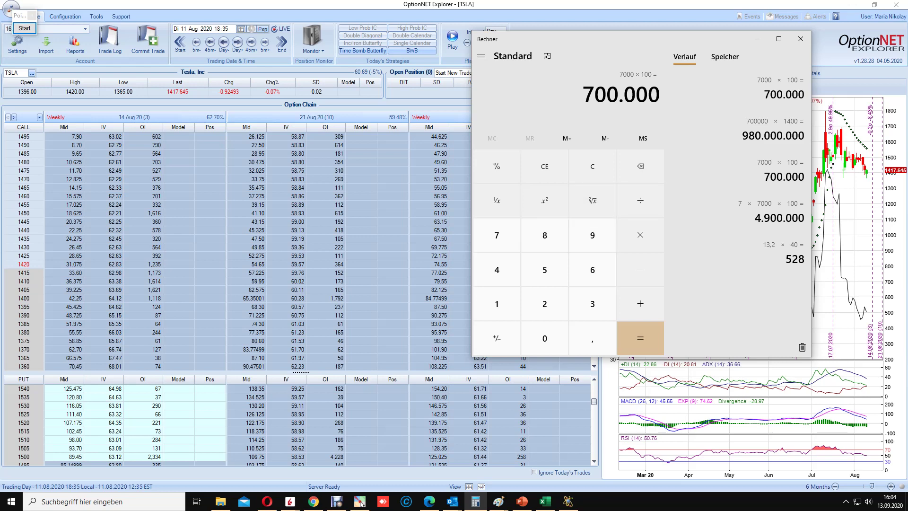
# Multiply the calculator's current result by the share price of 1417
pyautogui.press('*')
pyautogui.write('1.4')
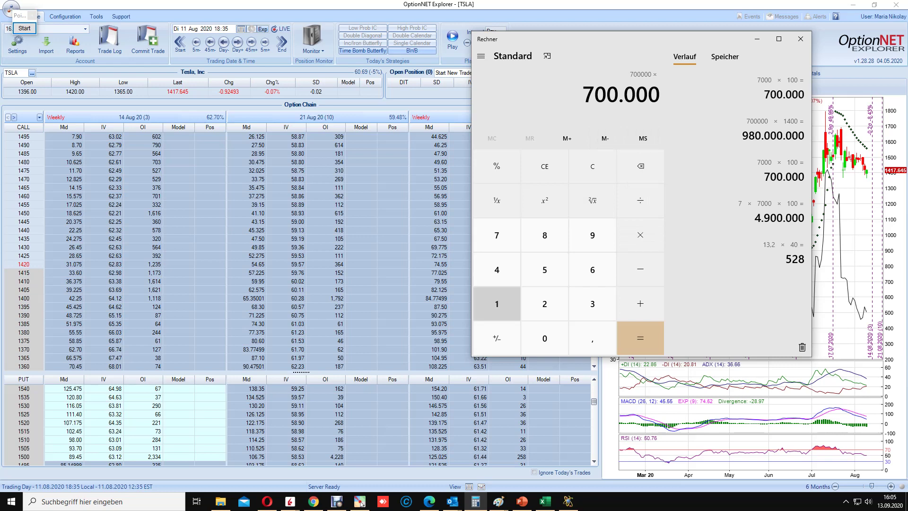
pyautogui.write('17')
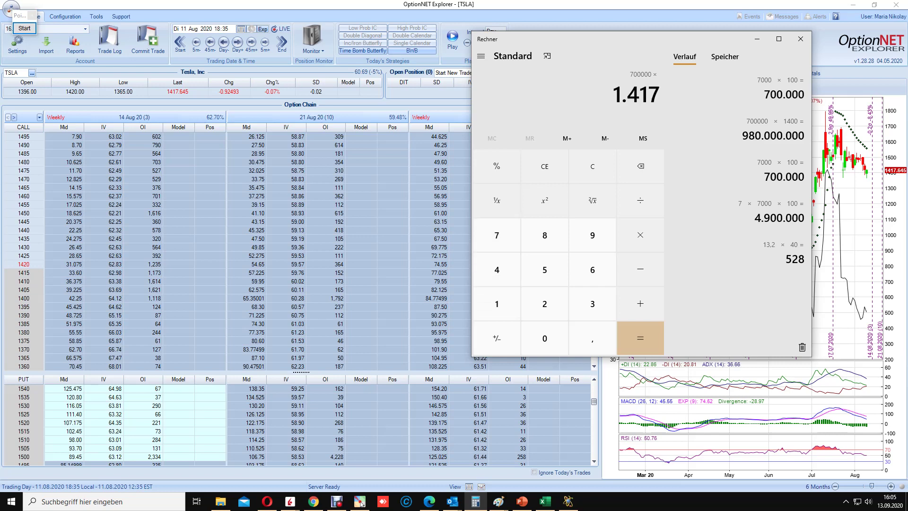
pyautogui.press('Return')
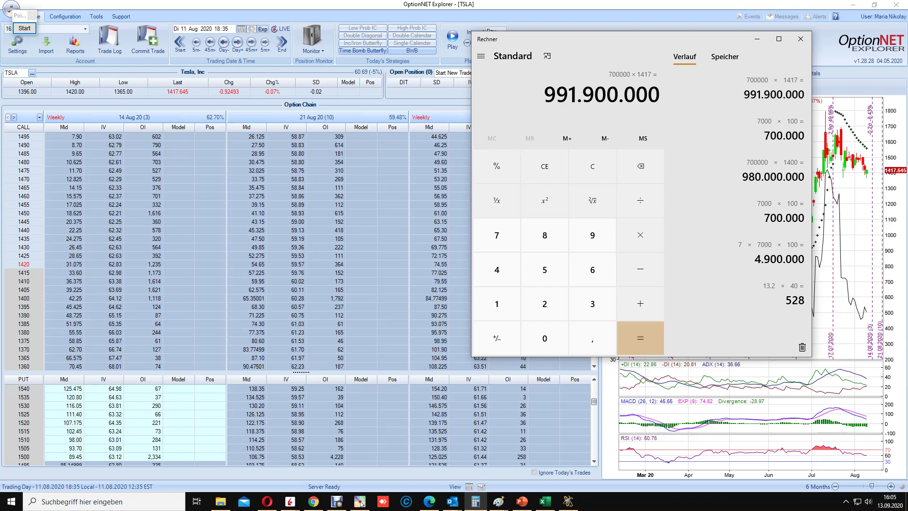
# Clear the display and multiply 7000 by 10000
pyautogui.press('Delete')
pyautogui.write('47000')
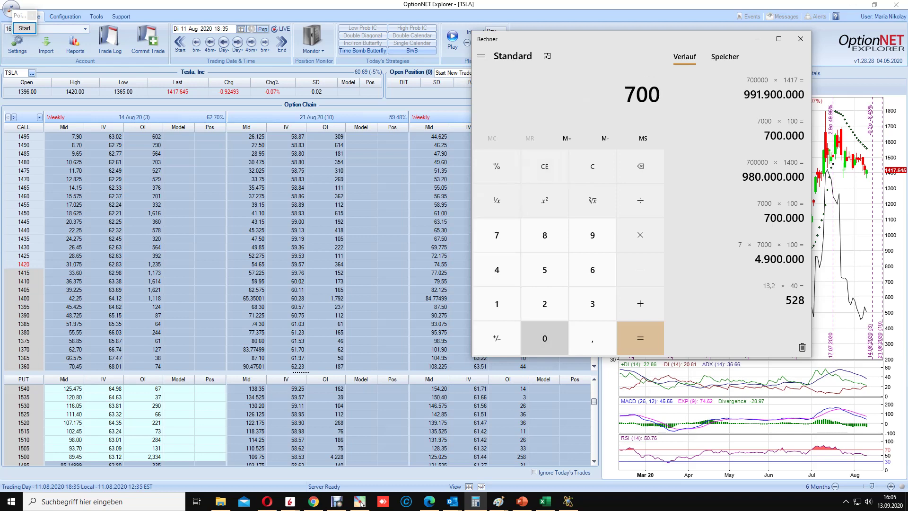
pyautogui.press('*')
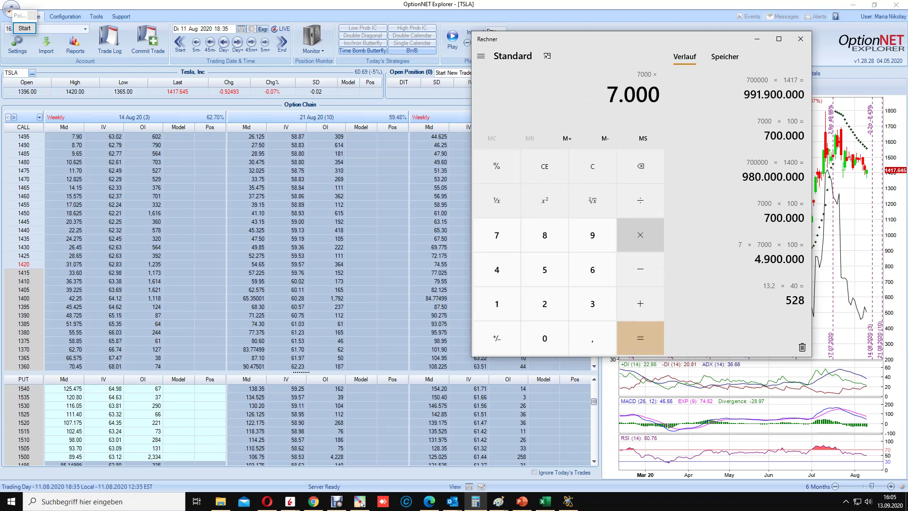
pyautogui.write('10.000')
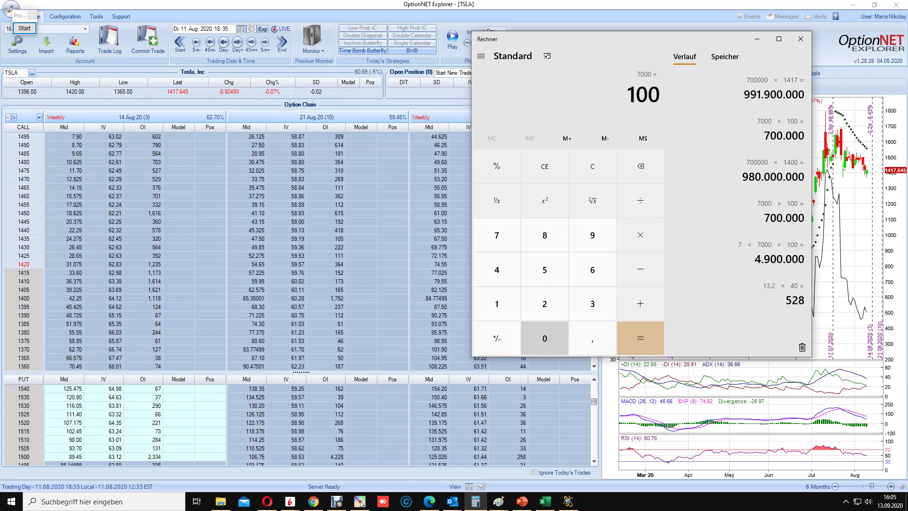
pyautogui.press('Return')
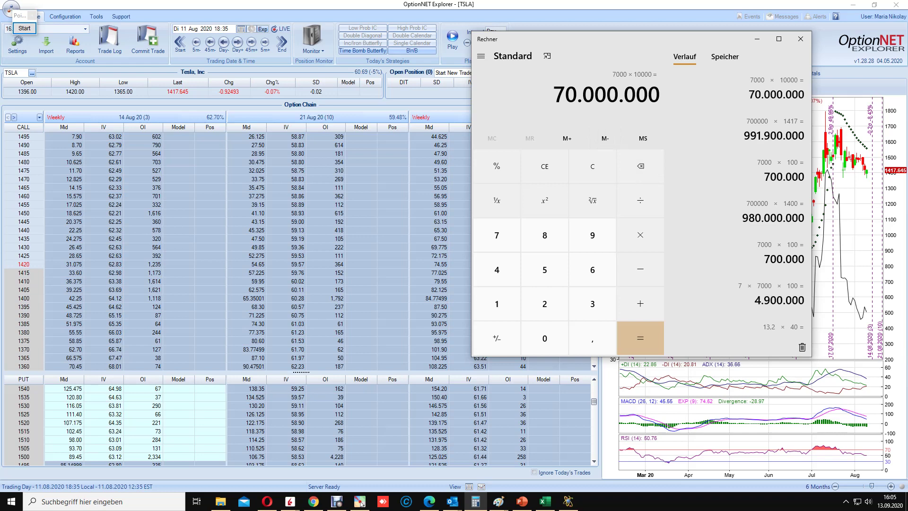
# Clear the calculator and return to the TSLA option chain in OptionNET Explorer, advancing the trading date to 12 Aug 2020
pyautogui.click(544, 166)
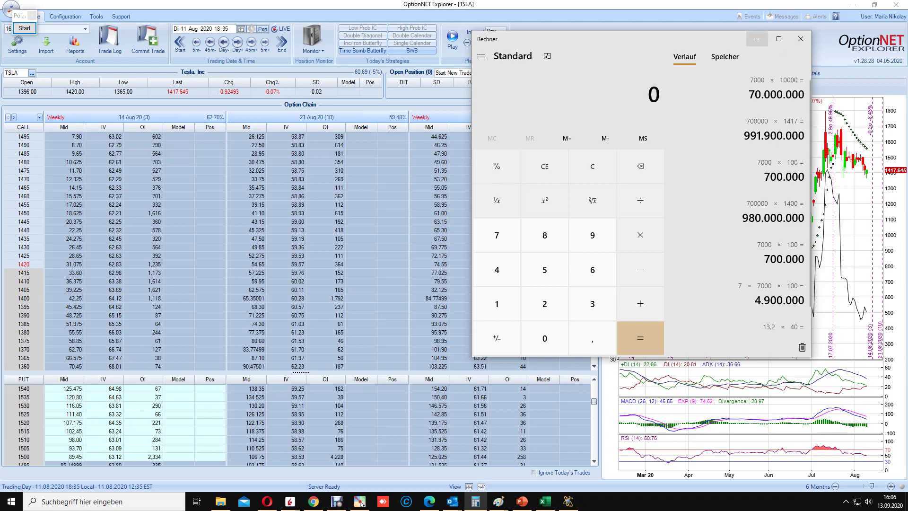
pyautogui.click(360, 502)
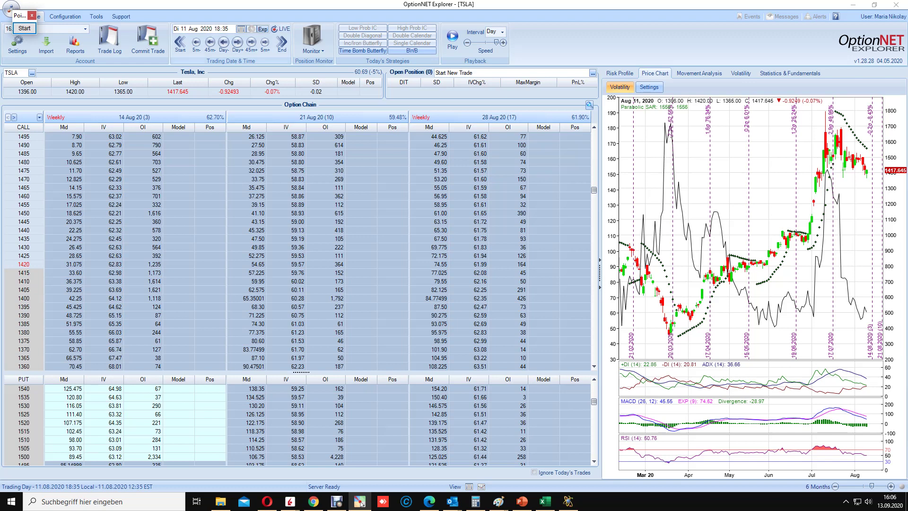
pyautogui.click(361, 504)
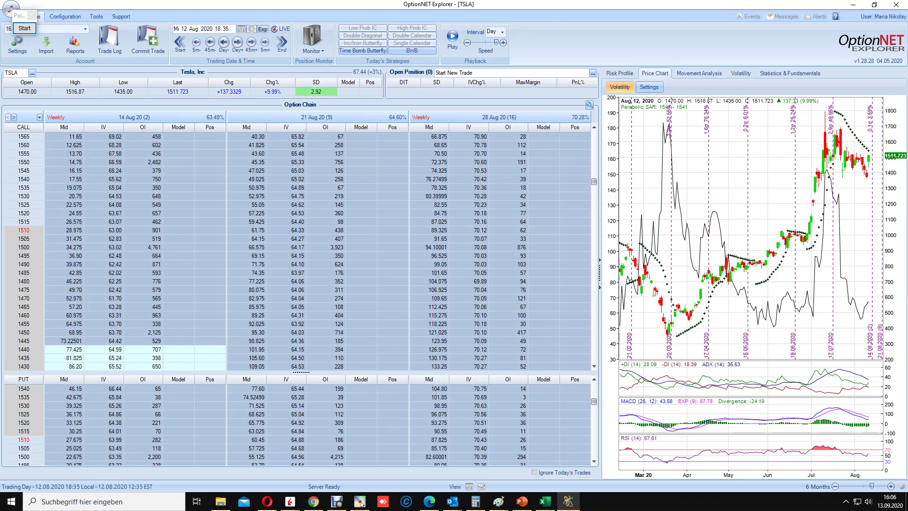
# Switch to the Windows calculator and multiply 4700 by 1500
pyautogui.moveTo(476, 502)
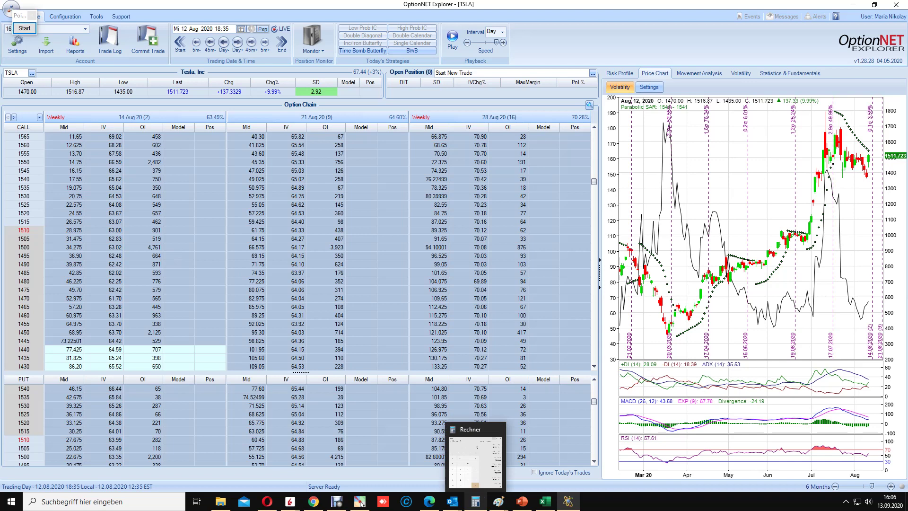
pyautogui.click(475, 461)
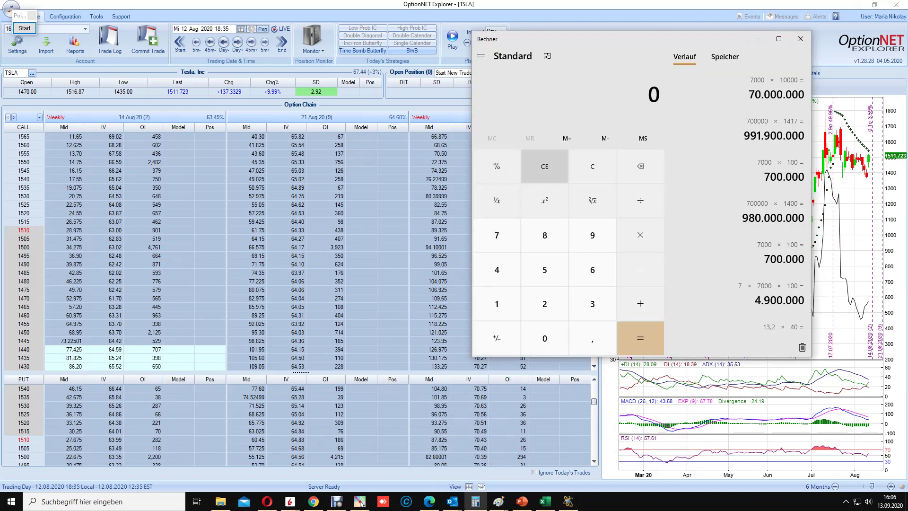
pyautogui.click(496, 270)
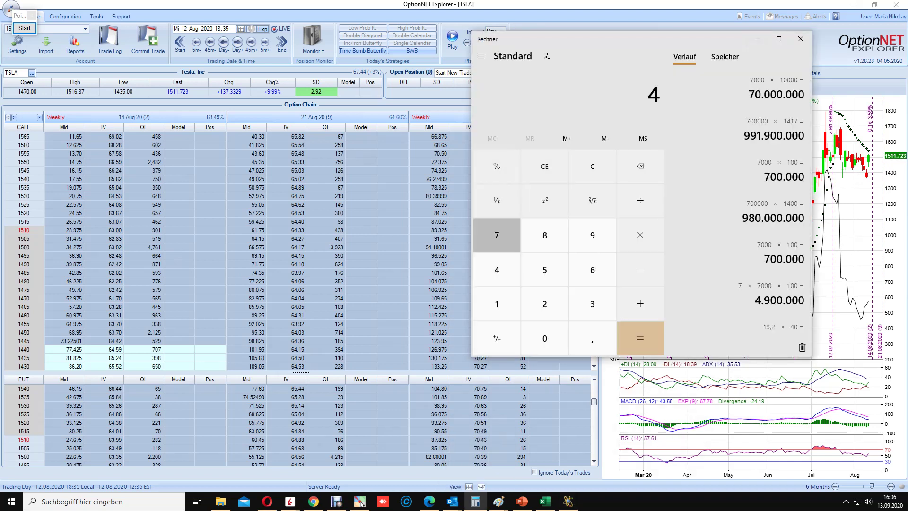
pyautogui.click(497, 234)
pyautogui.click(544, 338)
pyautogui.click(544, 338)
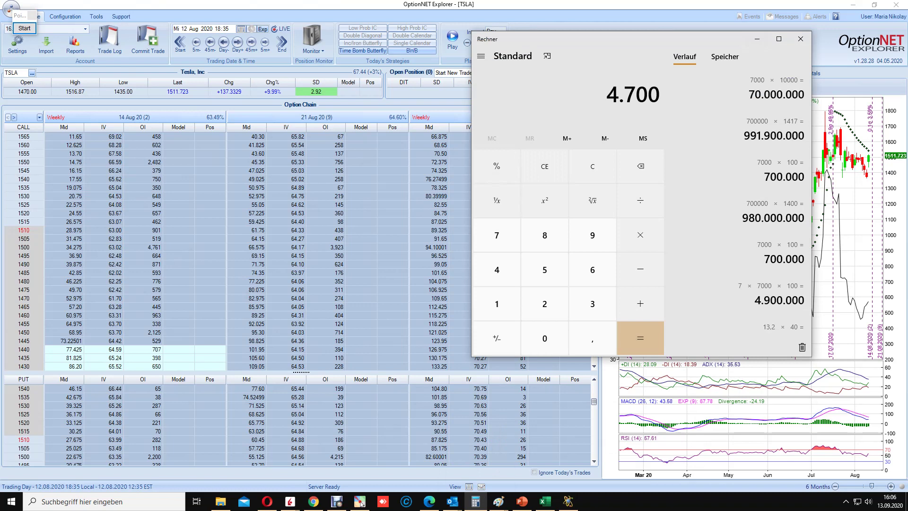
pyautogui.click(640, 235)
pyautogui.write('150')
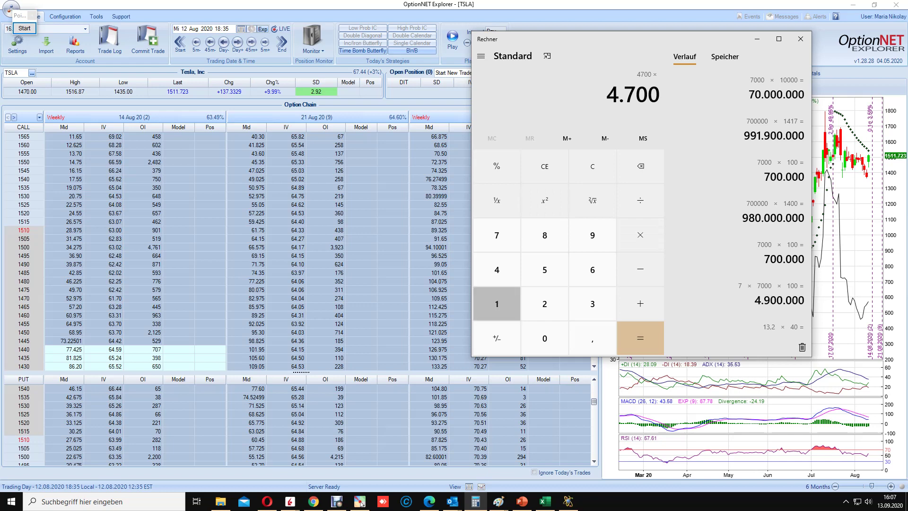
pyautogui.write('0')
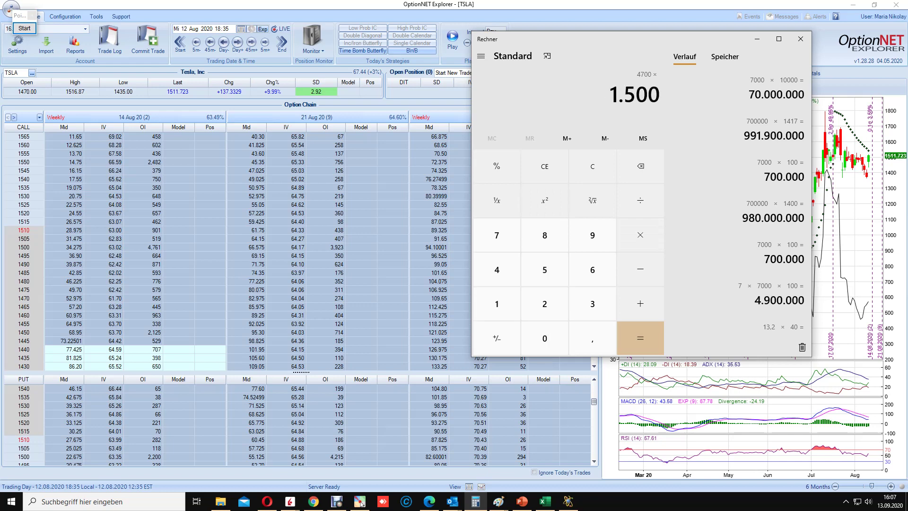
pyautogui.press('Return')
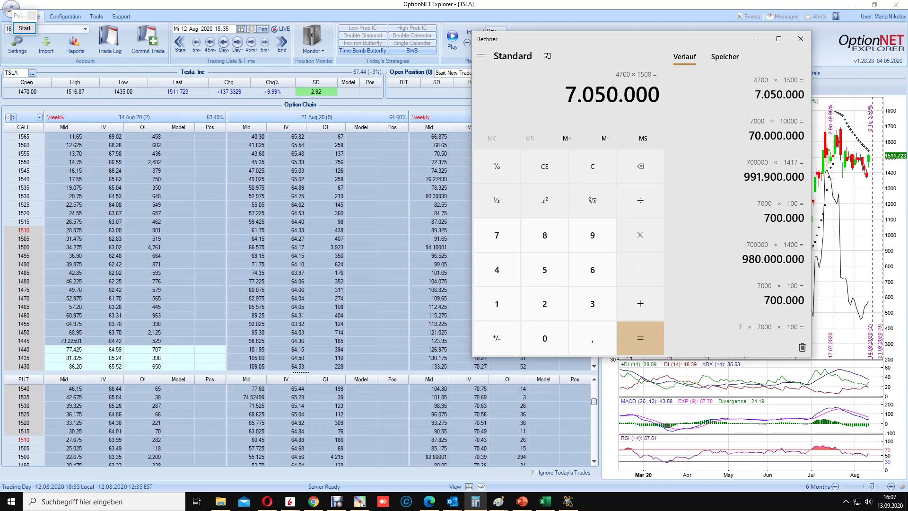
# Multiply the calculator's current result by 100
pyautogui.press('Delete')
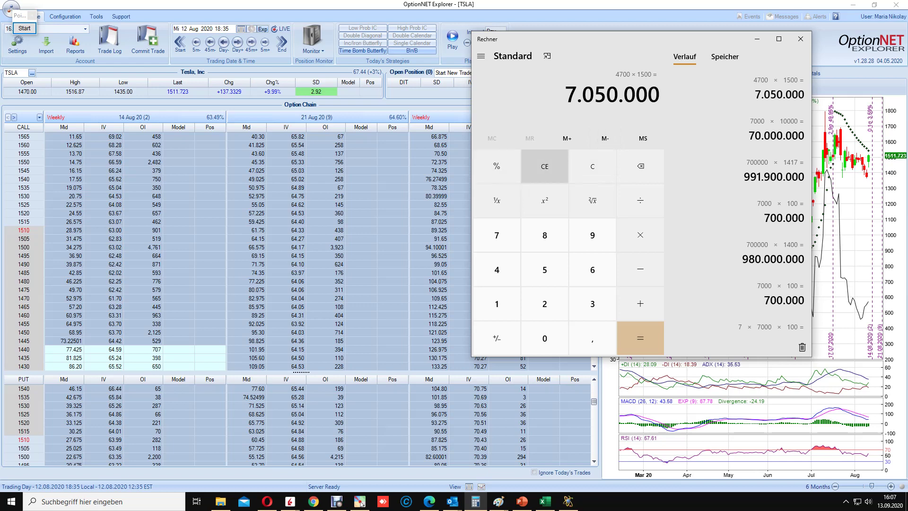
pyautogui.press('*')
pyautogui.write('10')
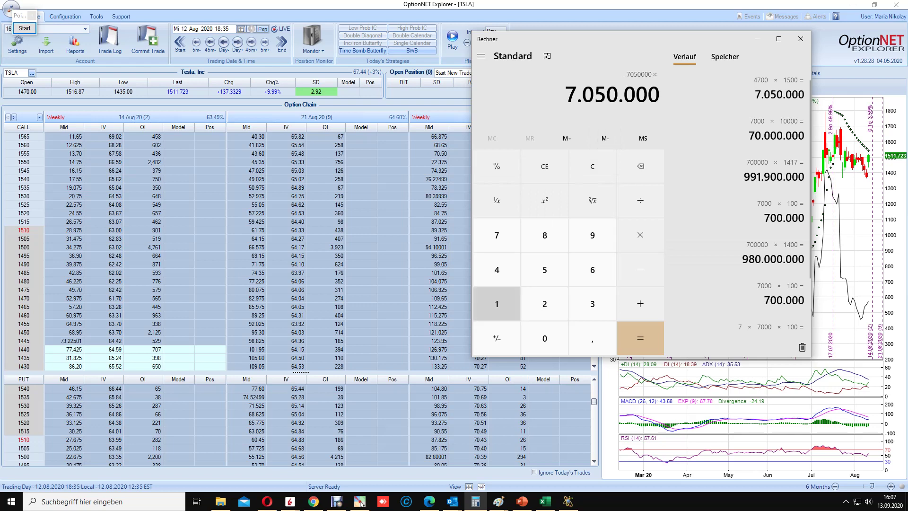
pyautogui.write('00')
pyautogui.press('Return')
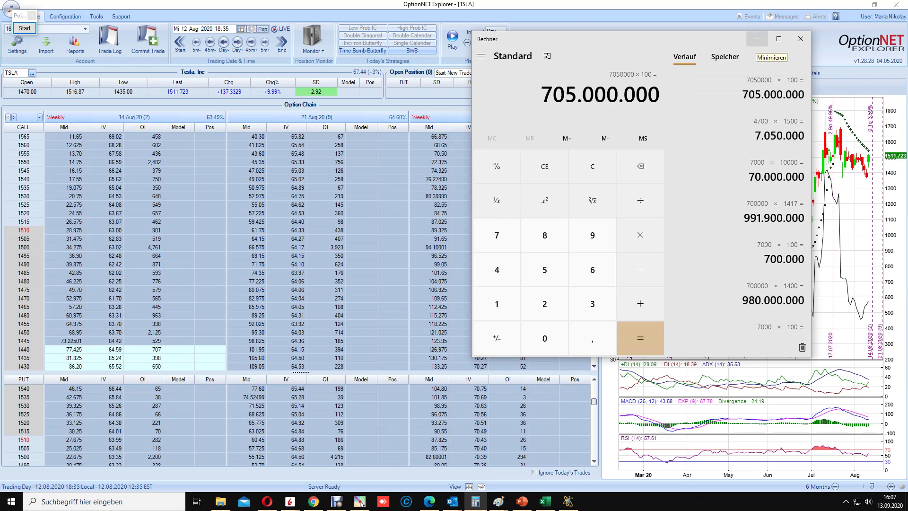
# Return to OptionNET Explorer, view the higher TSLA call strikes up to 1605, and advance the trading date to 13 Aug 2020
pyautogui.click(757, 38)
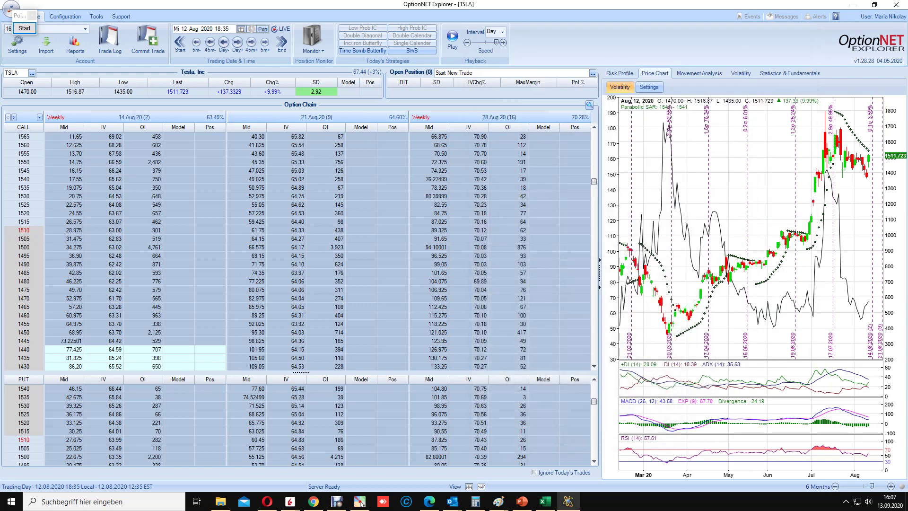
pyautogui.scroll(-2, 265, 250)
pyautogui.scroll(-2, 264, 250)
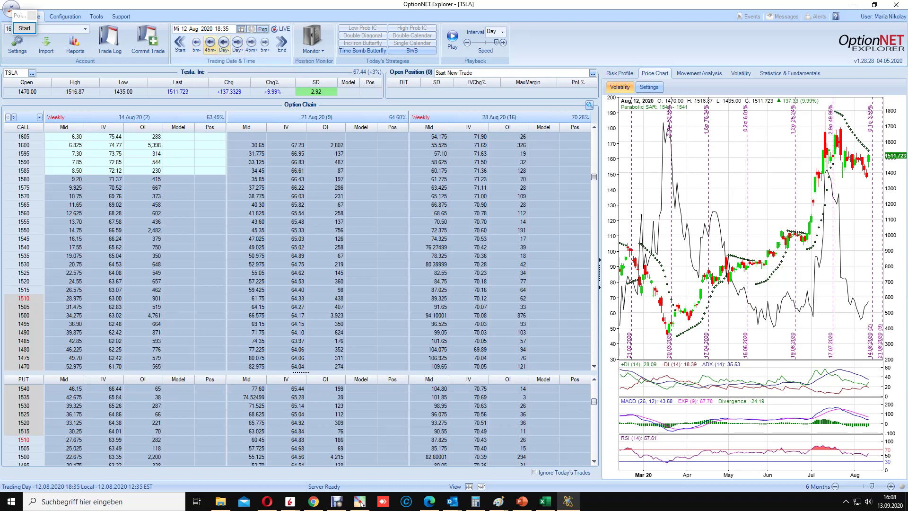
pyautogui.click(237, 42)
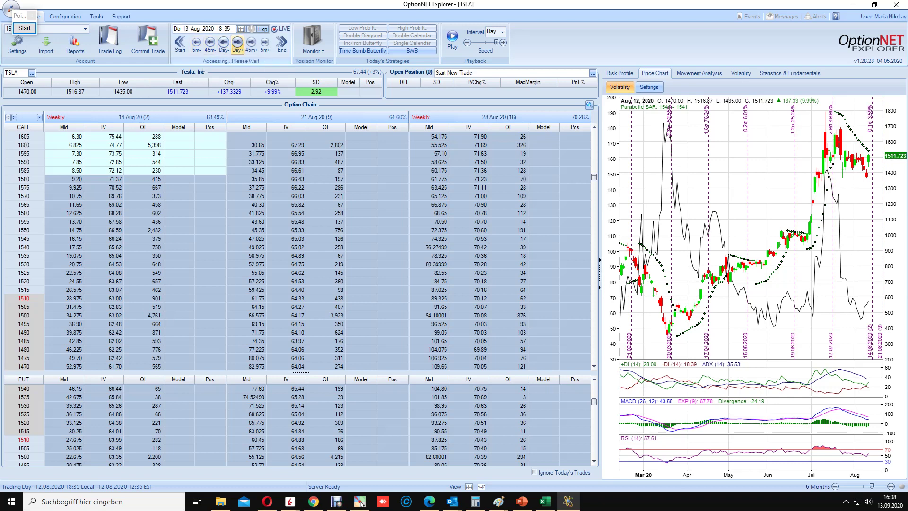